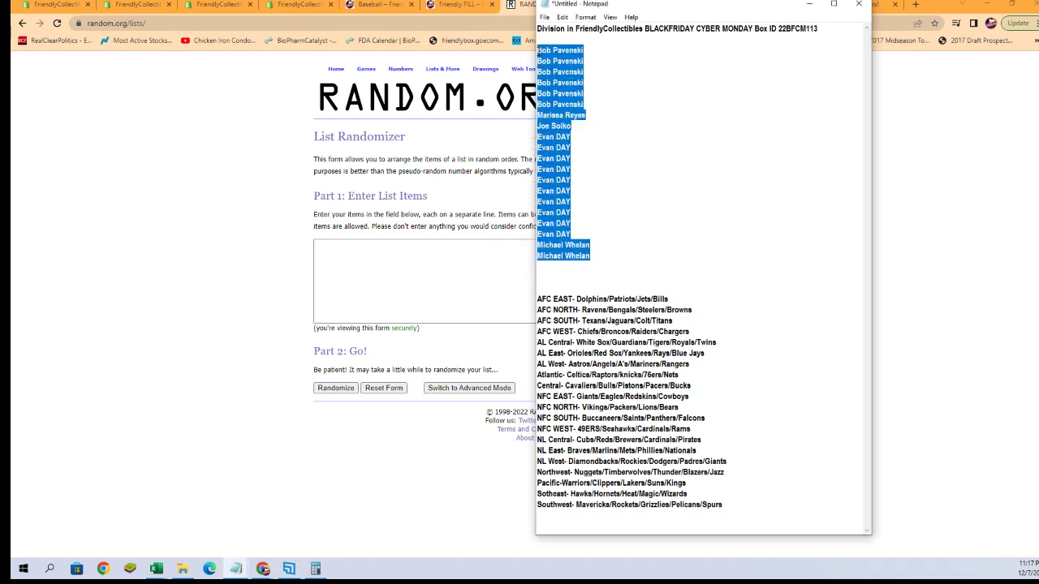
Copy the selected owner names from the Notepad list and paste them into the List Randomizer's item field in the browser
right_click(543, 62)
left_click(561, 86)
left_click(393, 275)
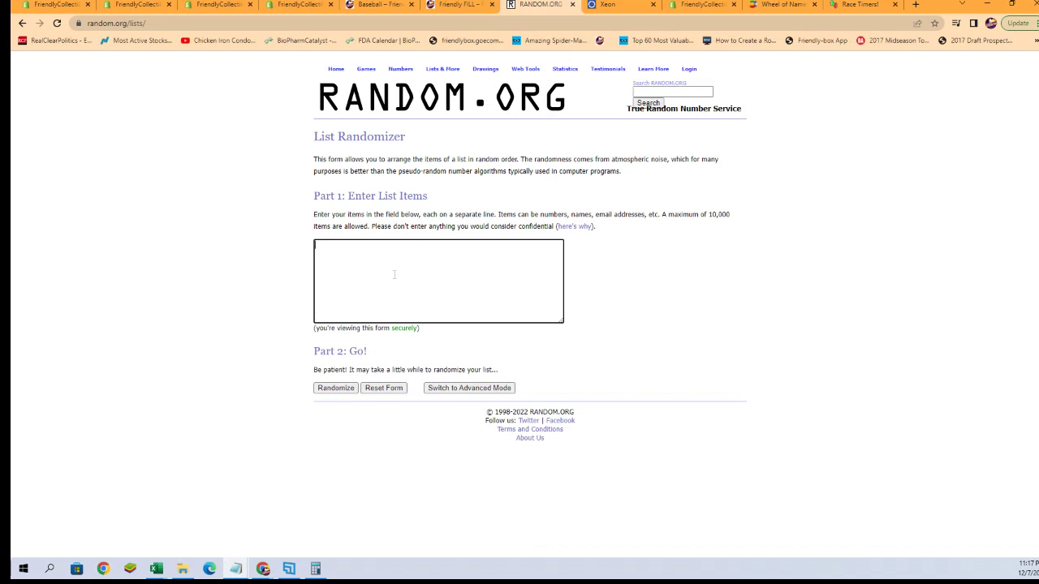
right_click(388, 275)
left_click(410, 357)
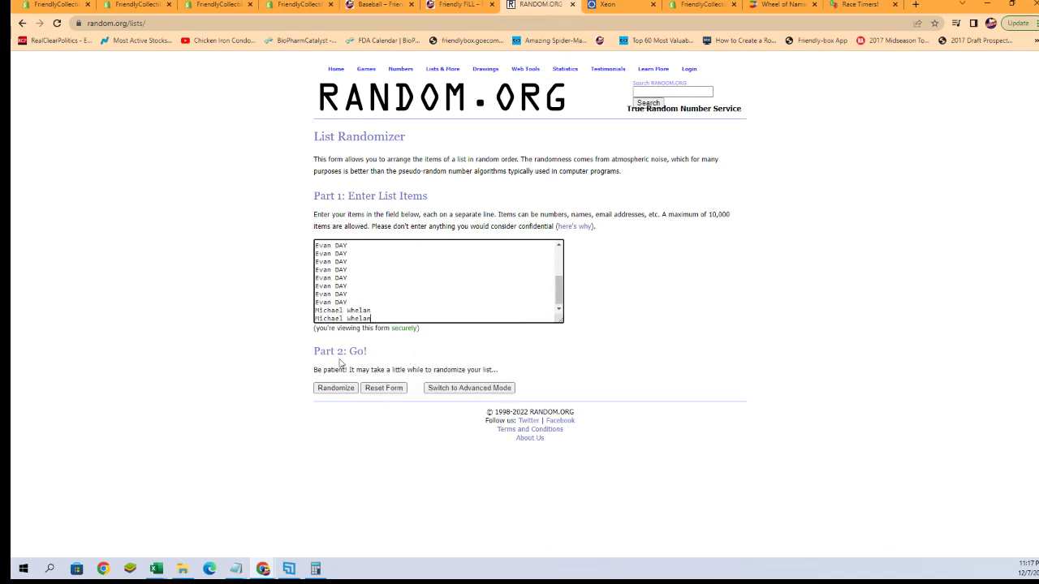
Randomize the list of owner names seven times
left_click(322, 389)
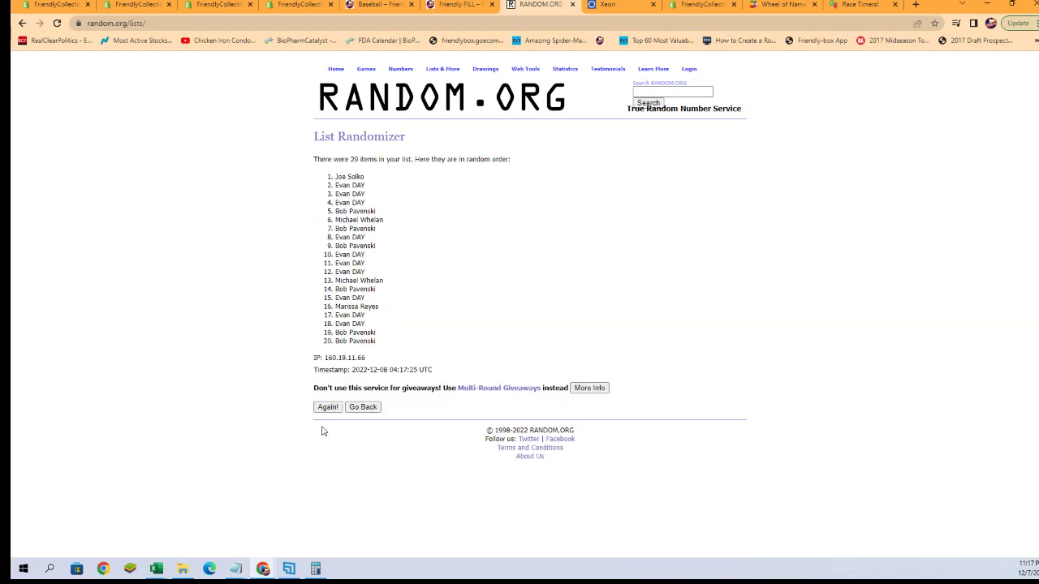
left_click(327, 408)
left_click(325, 428)
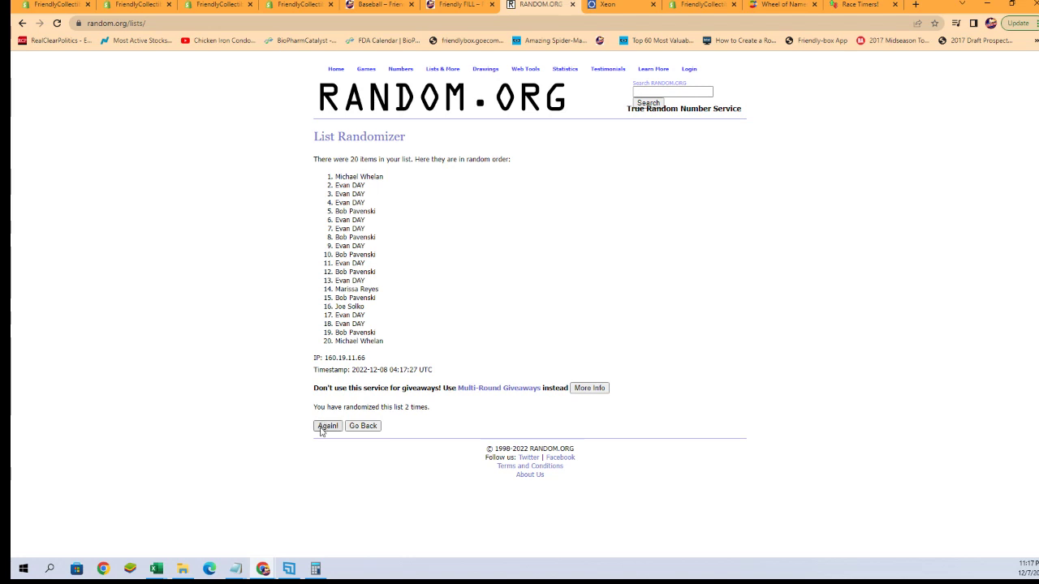
left_click(327, 426)
left_click(327, 426)
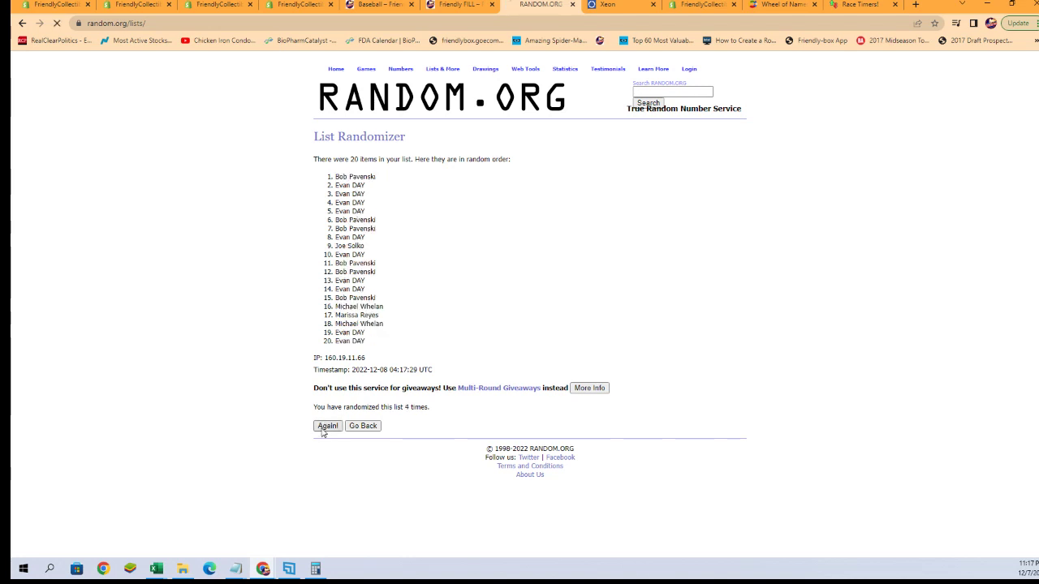
left_click(324, 430)
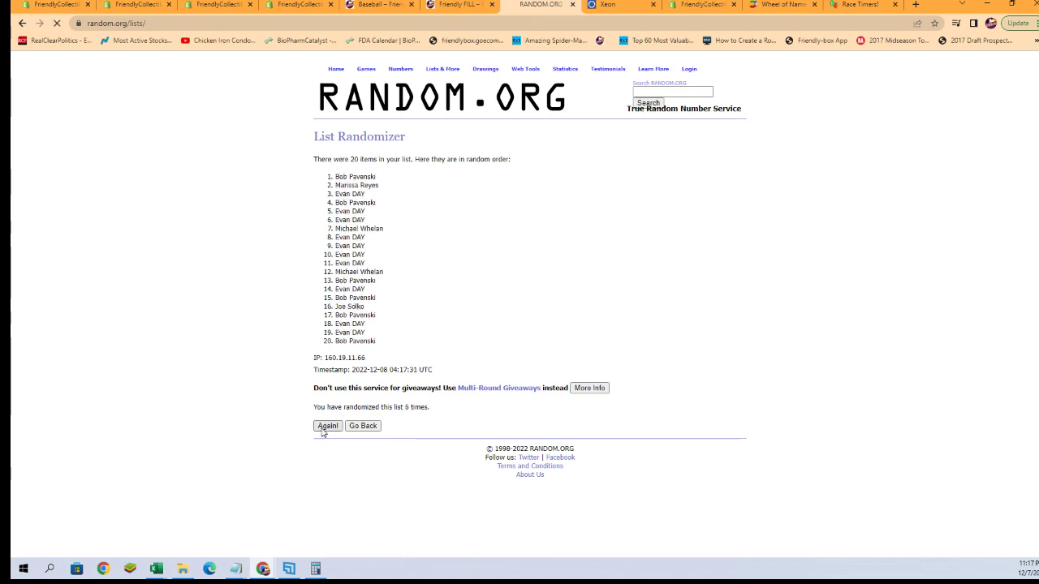
Copy all the randomized owner names and paste them as unformatted text into the Excel OWNERS column, starting at A2
left_click_drag(379, 343, 332, 177)
right_click(337, 171)
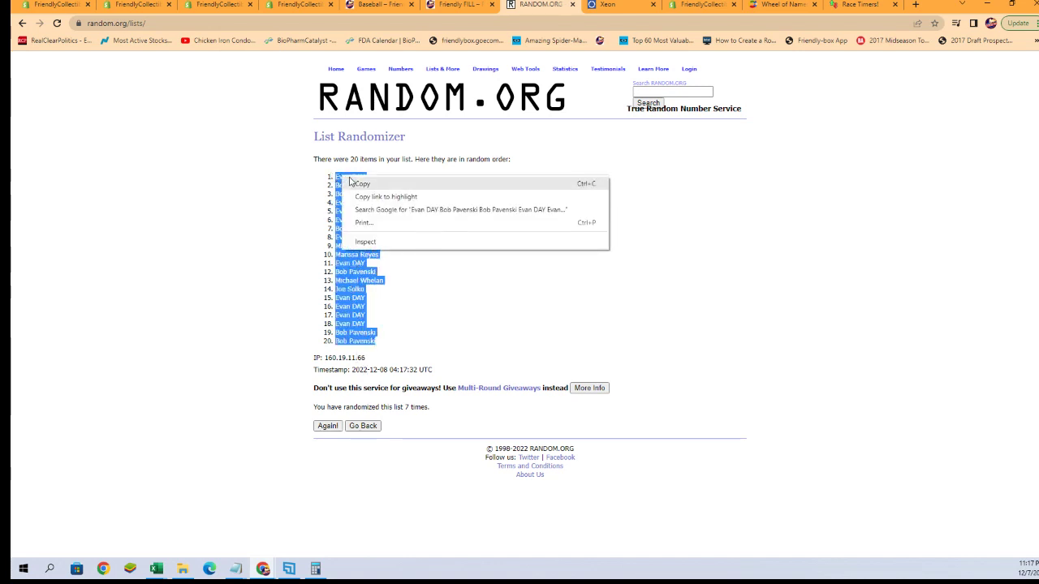
left_click(357, 182)
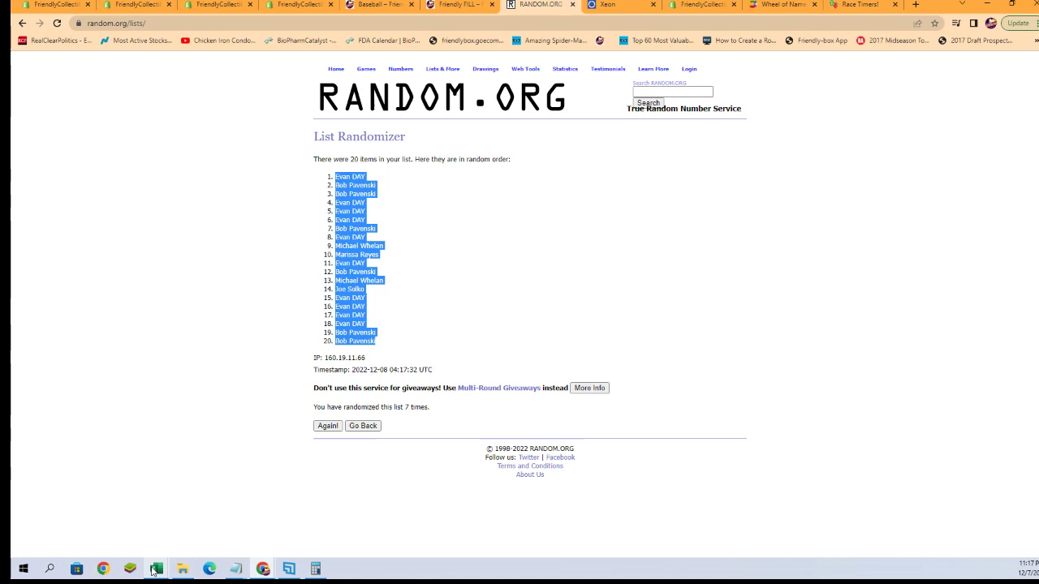
mouse_move(156, 569)
left_click(263, 512)
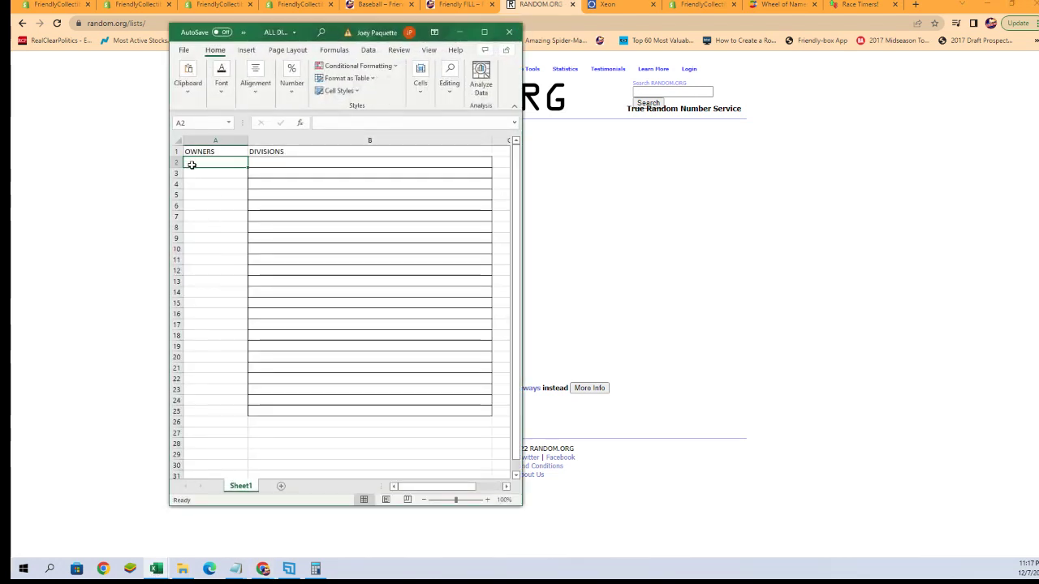
right_click(188, 165)
key("ctrl+alt+v")
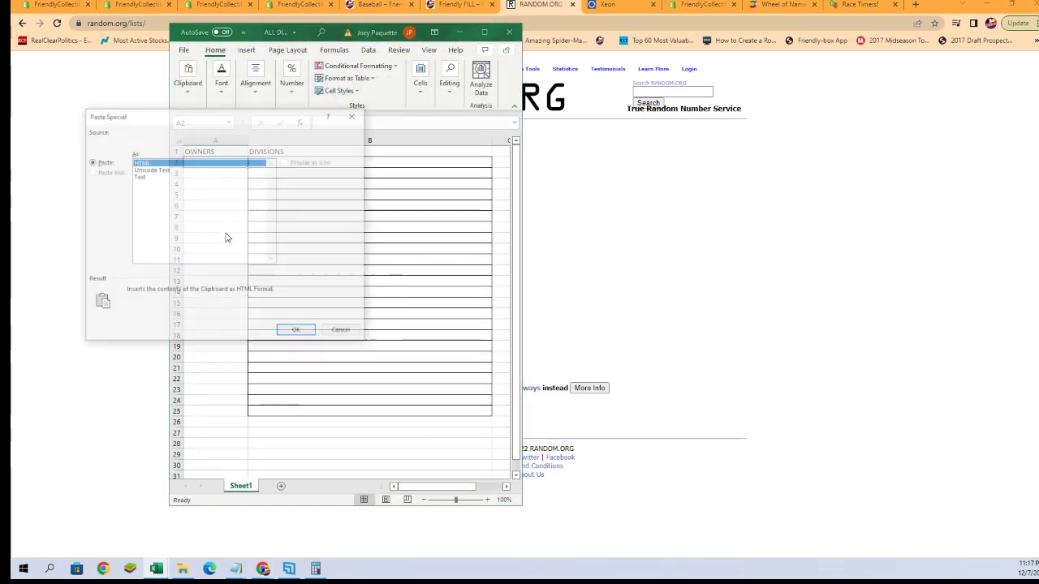
left_click(144, 176)
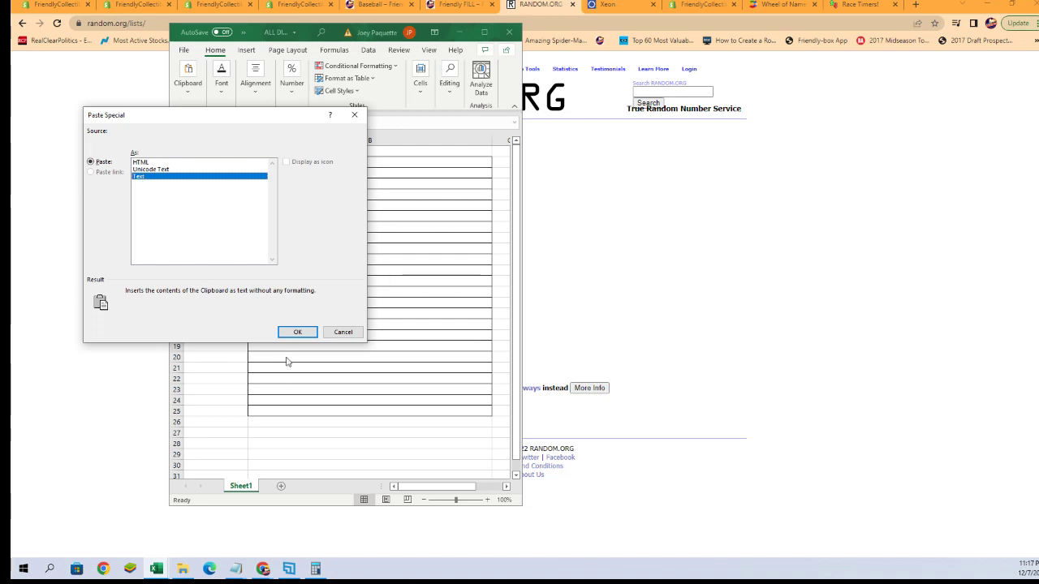
left_click(297, 332)
Open a blank List Randomizer form in the browser and fill it with the division list copied from Notepad, AFC EAST through Southwest
key("alt+Tab")
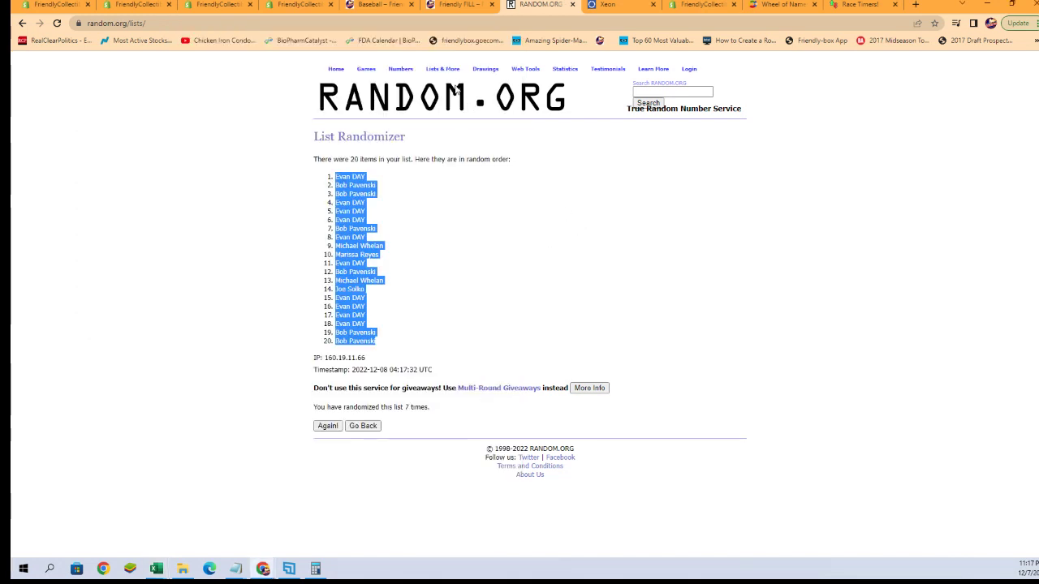
left_click(441, 85)
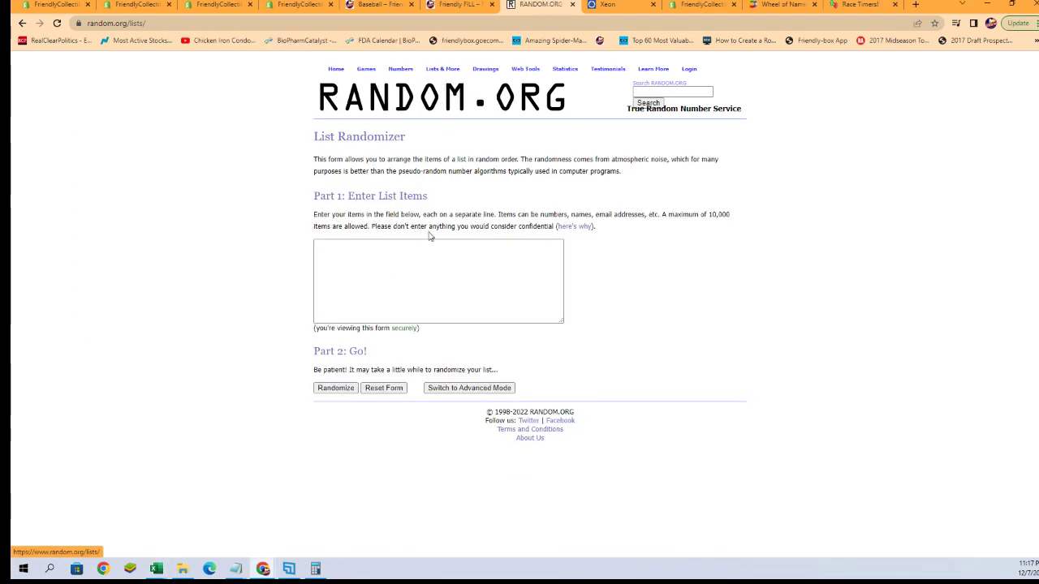
mouse_move(236, 568)
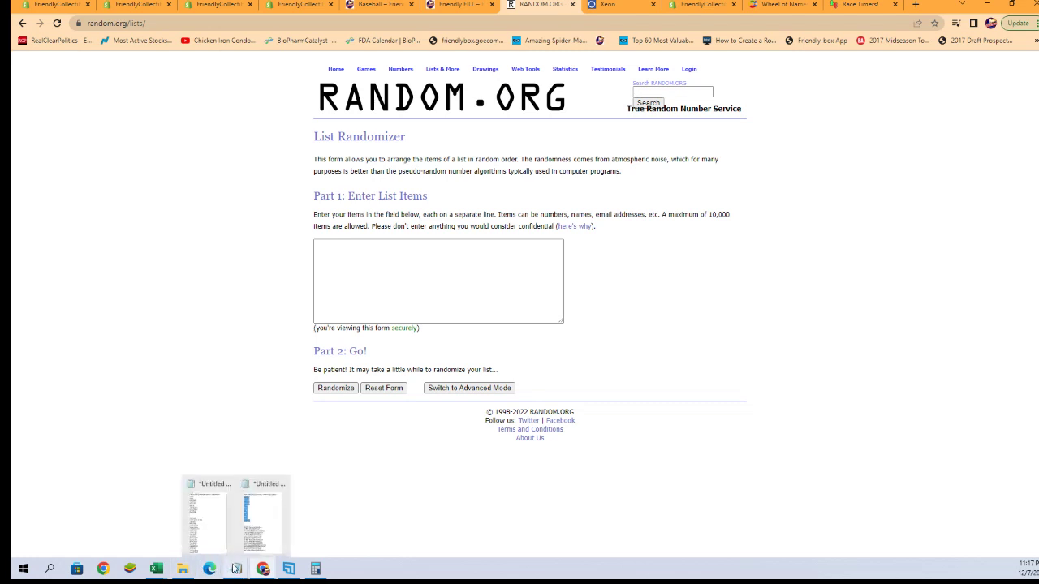
left_click(269, 536)
left_click_drag(538, 294, 717, 505)
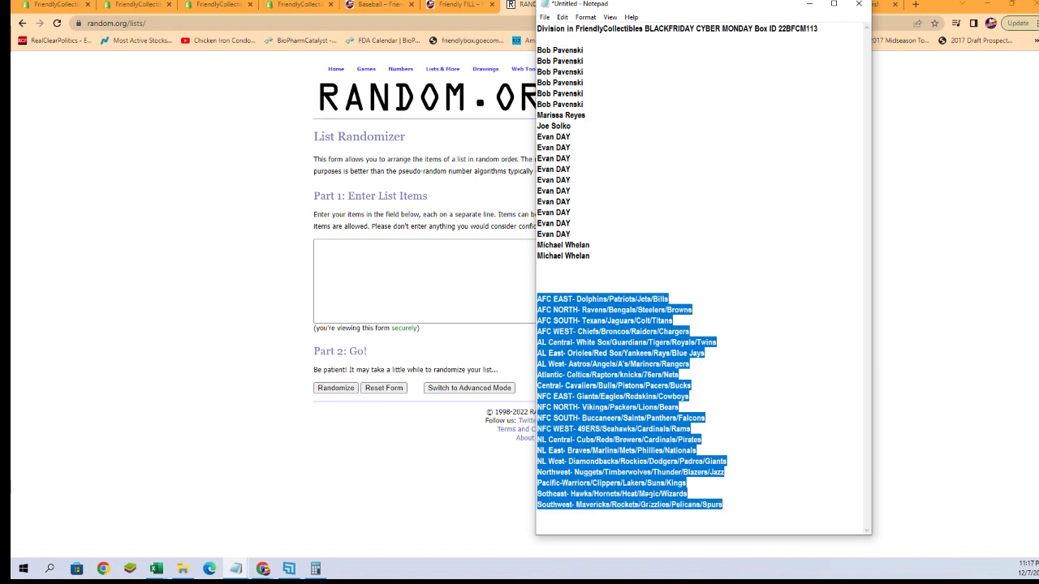
right_click(615, 295)
left_click(639, 332)
left_click(344, 254)
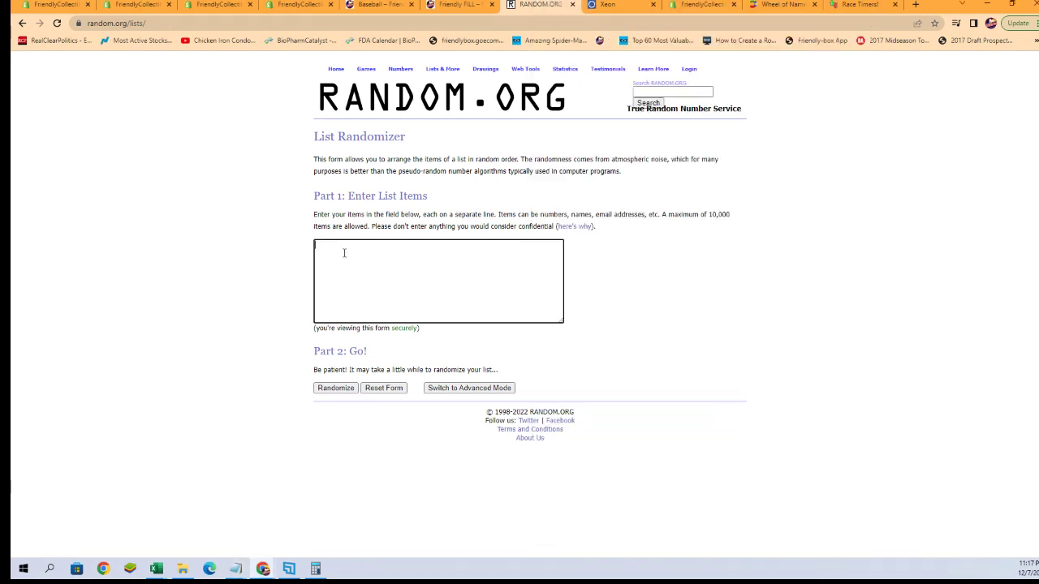
right_click(344, 253)
left_click(366, 335)
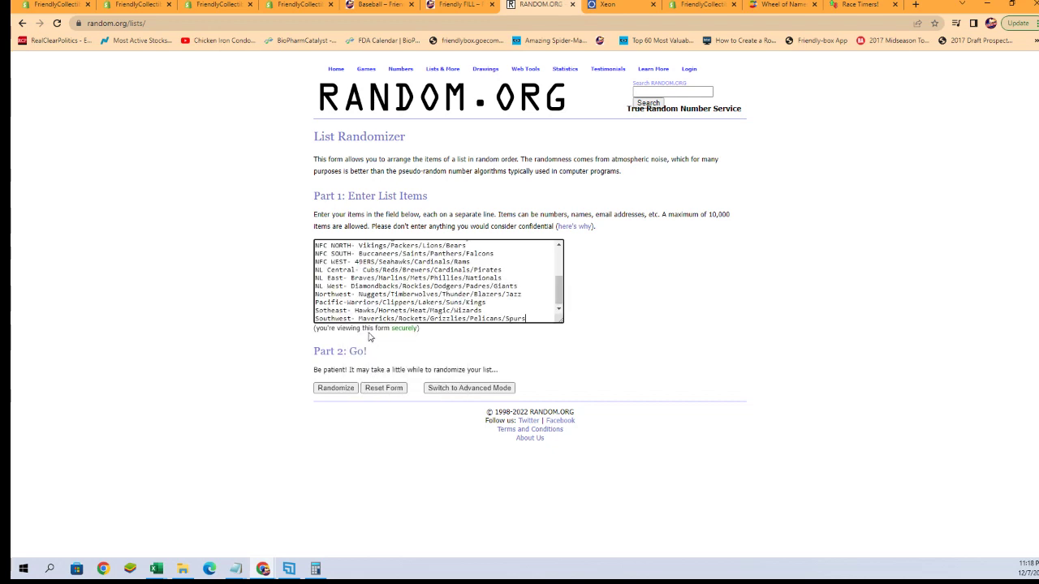
Randomize the list of divisions seven times
left_click(329, 389)
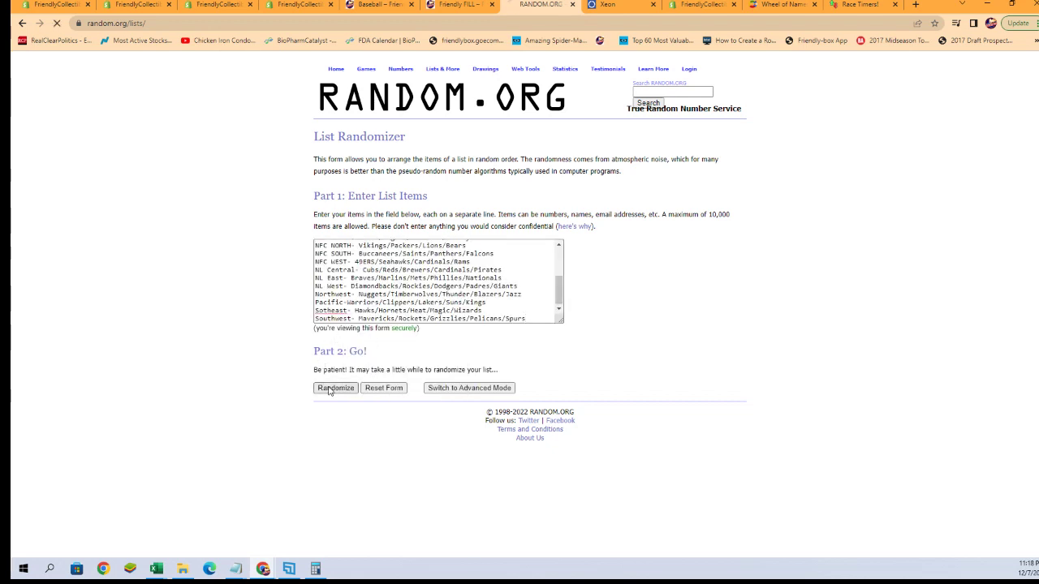
left_click(328, 408)
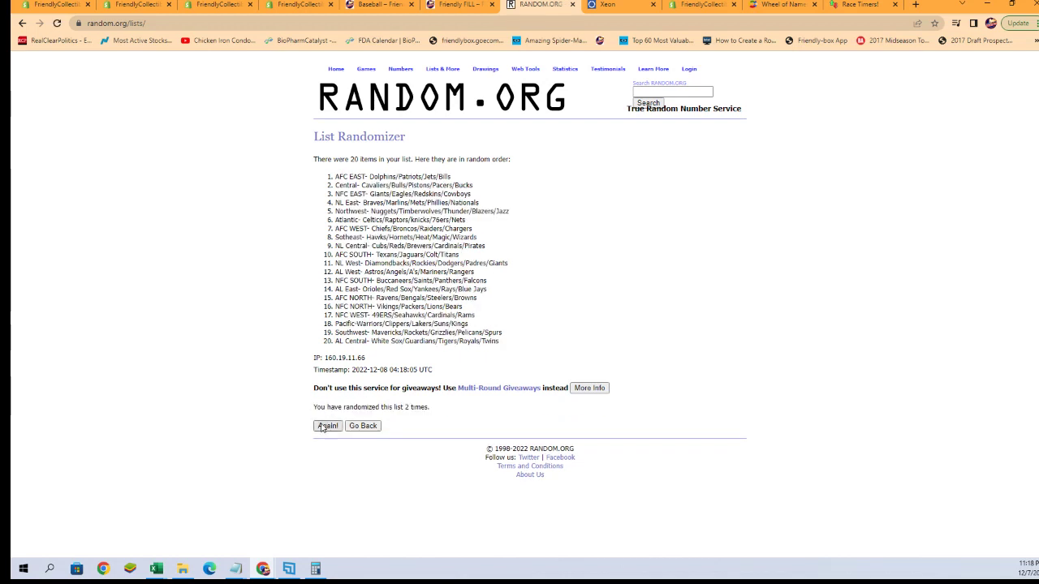
left_click(325, 426)
left_click(323, 428)
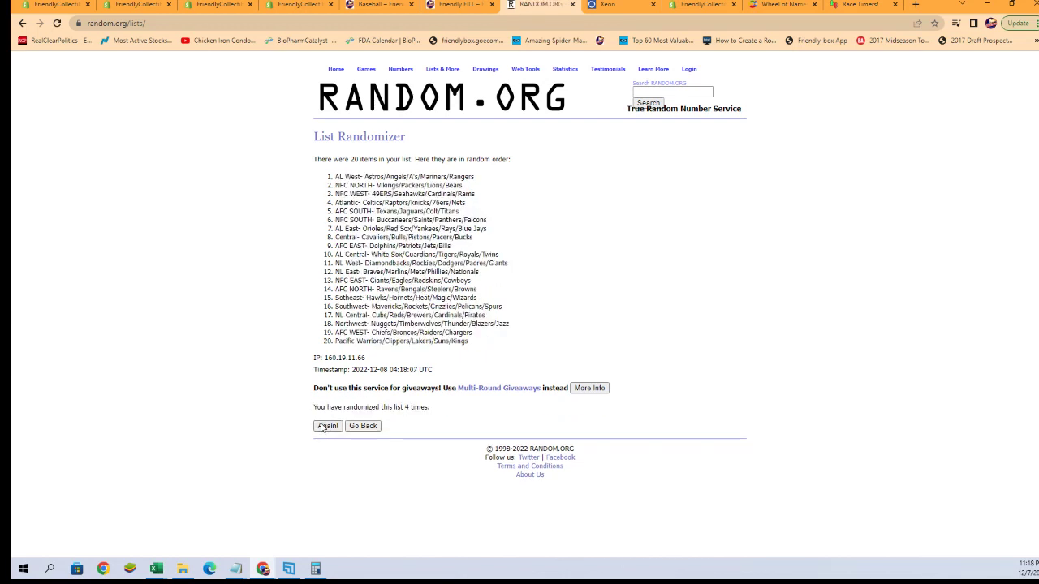
left_click(322, 428)
left_click(322, 428)
left_click(322, 427)
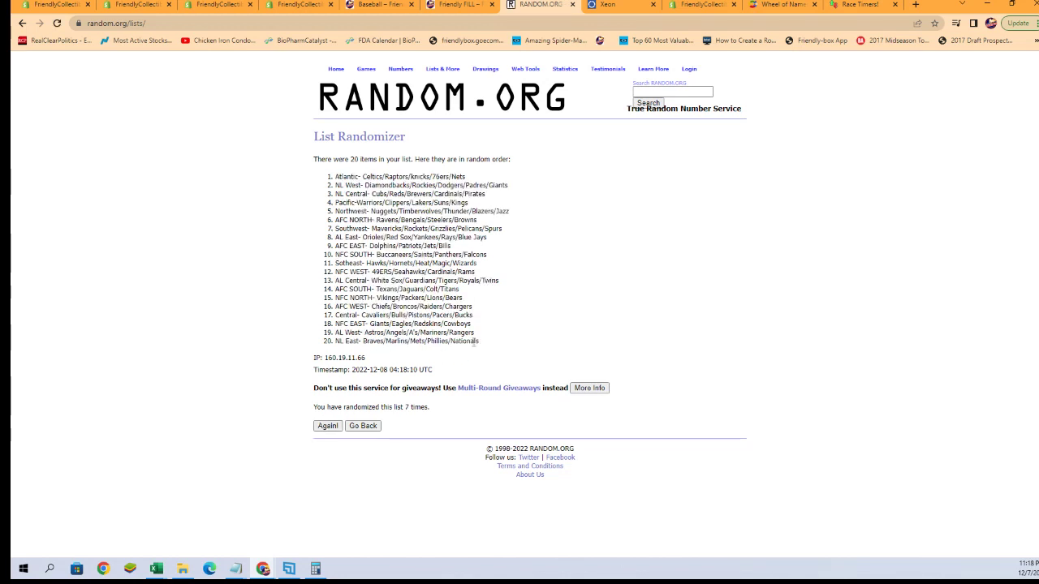
Copy all the randomized divisions and paste them as unformatted text into the Excel DIVISIONS column, starting at B2
left_click_drag(477, 342, 335, 173)
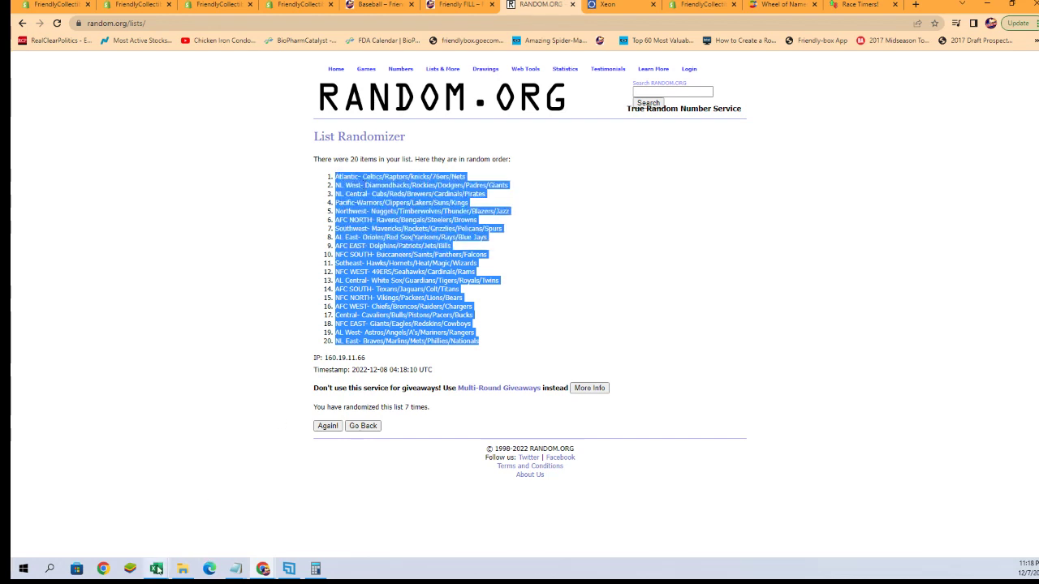
mouse_move(157, 568)
left_click(247, 523)
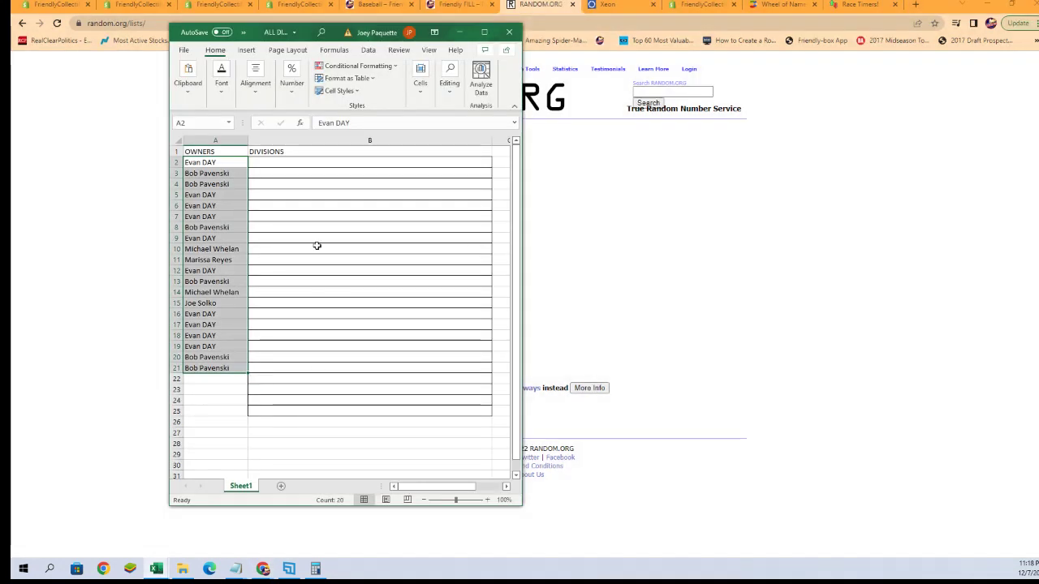
left_click(251, 159)
right_click(256, 161)
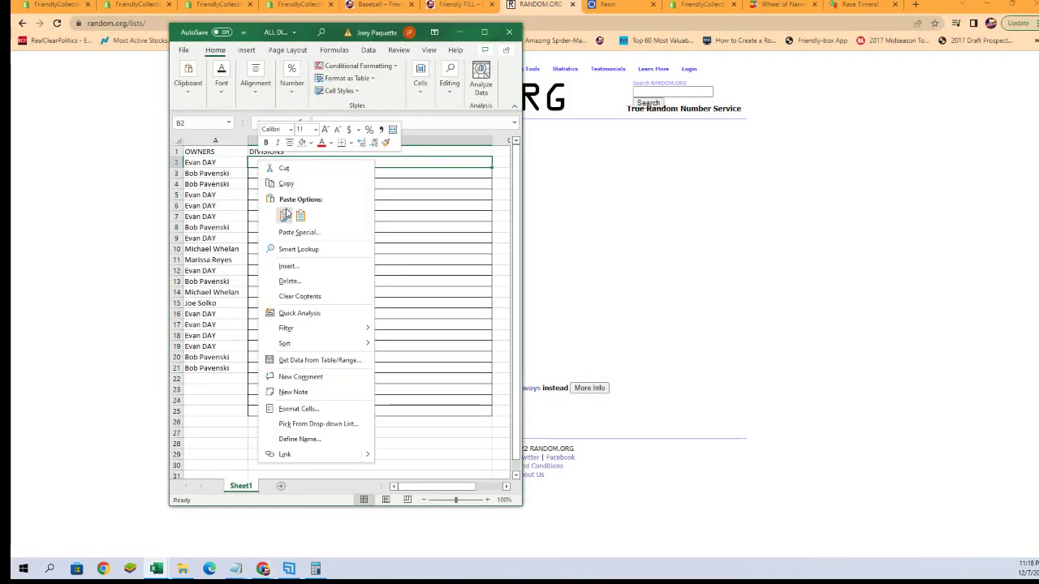
left_click(293, 232)
left_click(204, 175)
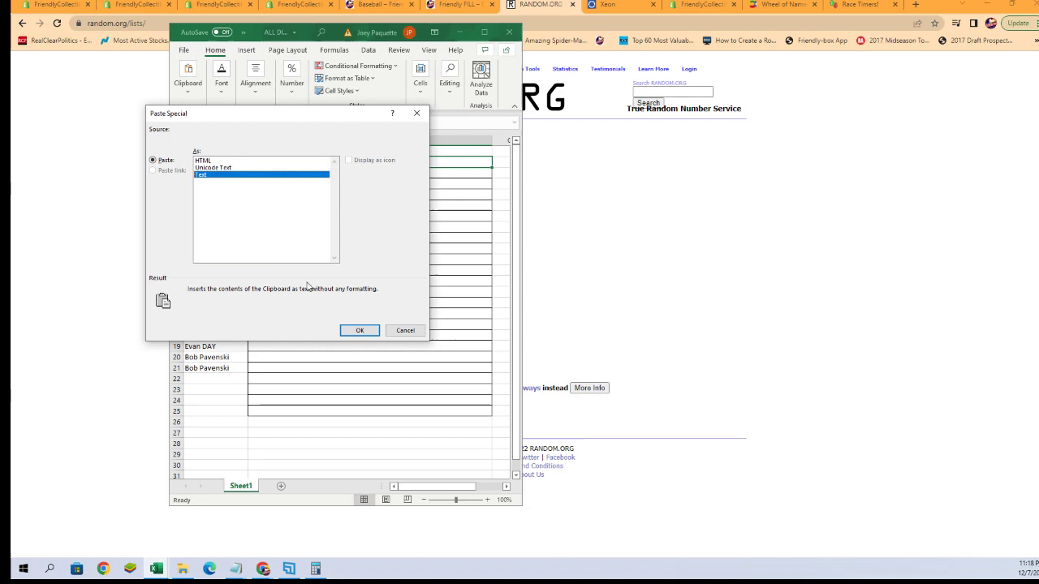
left_click(357, 330)
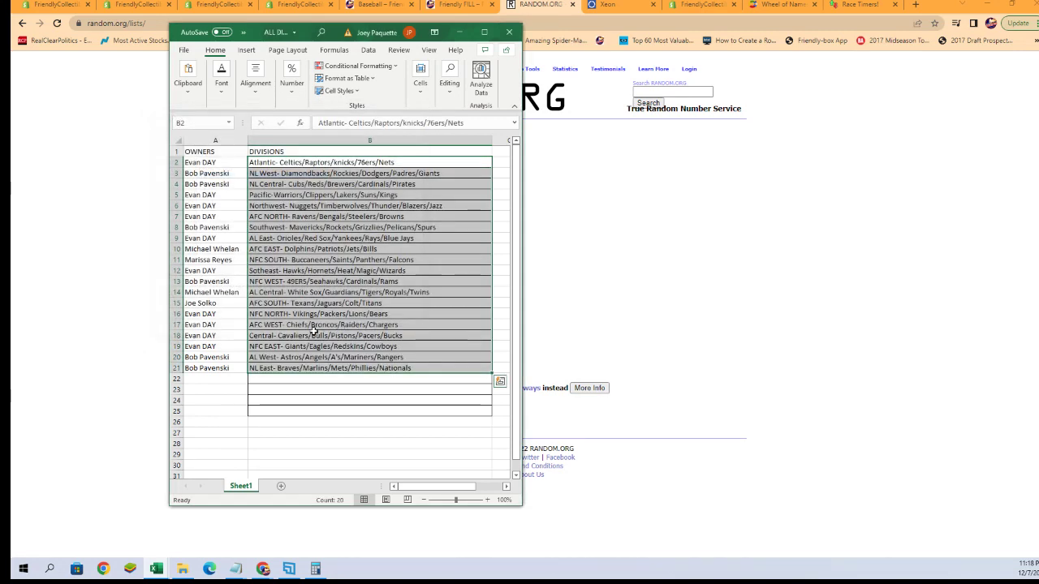
Select cell A2, enlarge the workbook window, and set the sheet zoom to 130%
left_click(234, 166)
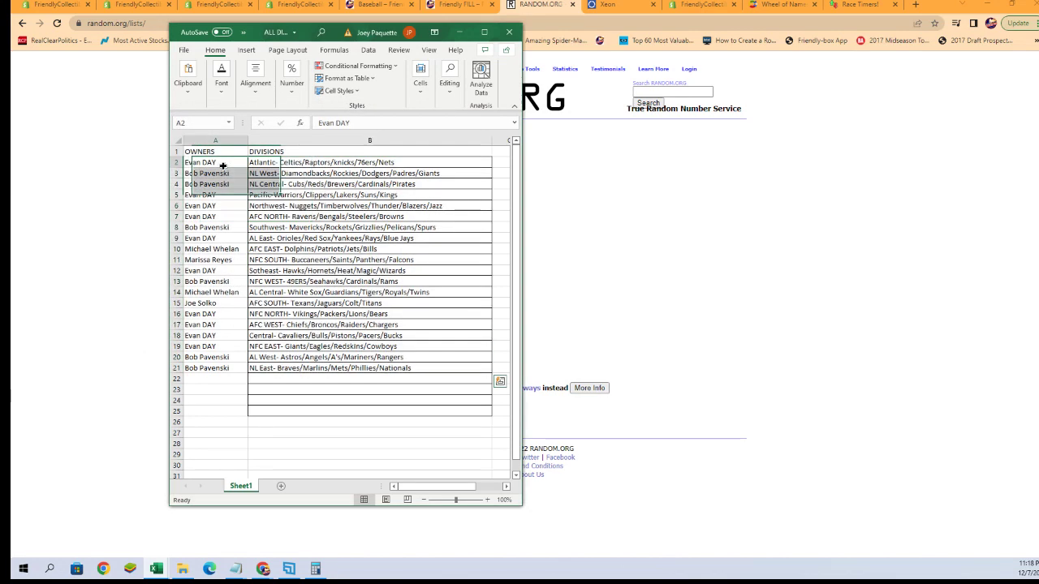
left_click(487, 499)
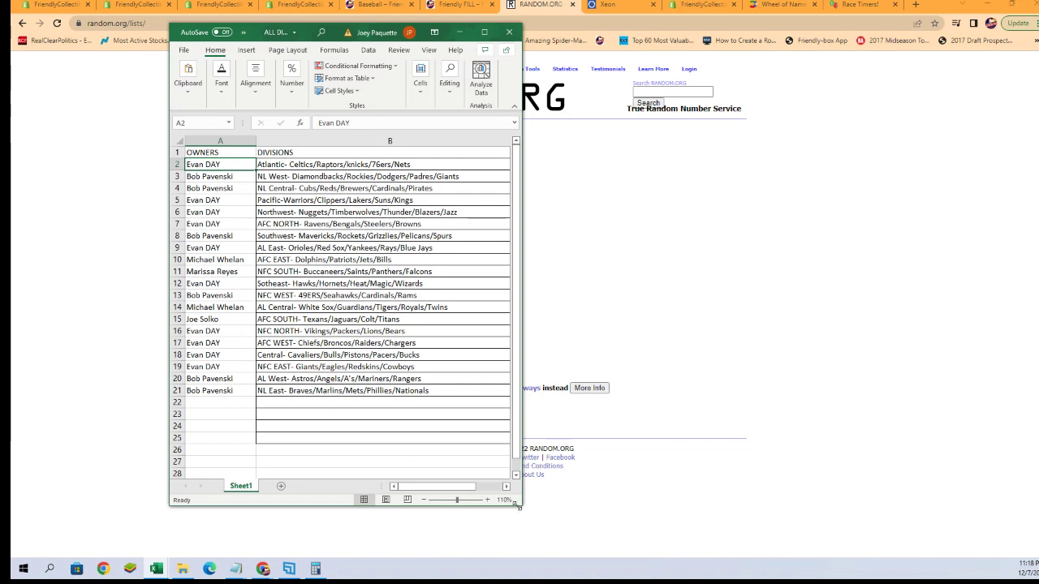
left_click_drag(516, 502, 578, 545)
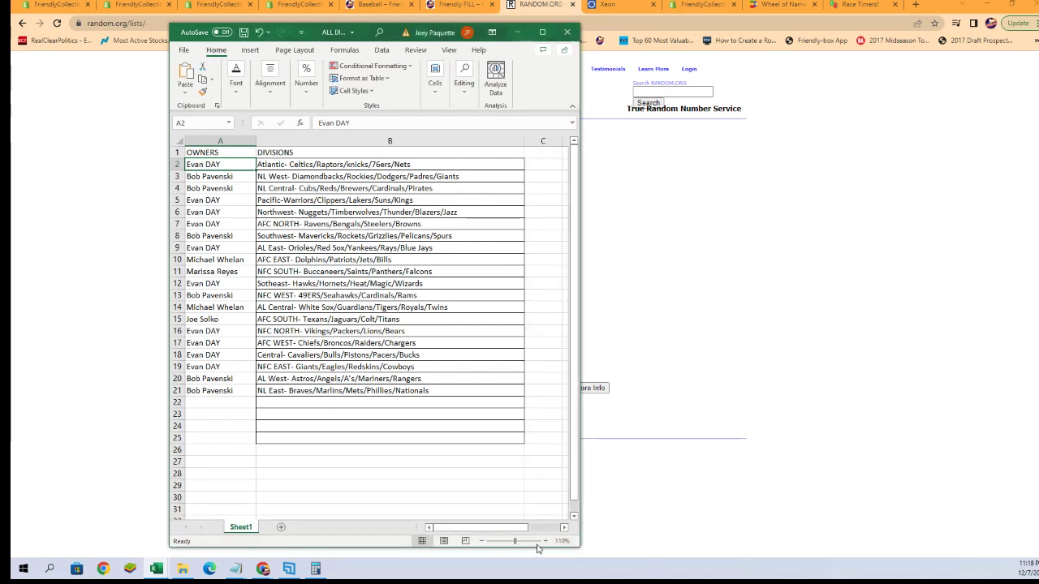
left_click(546, 541)
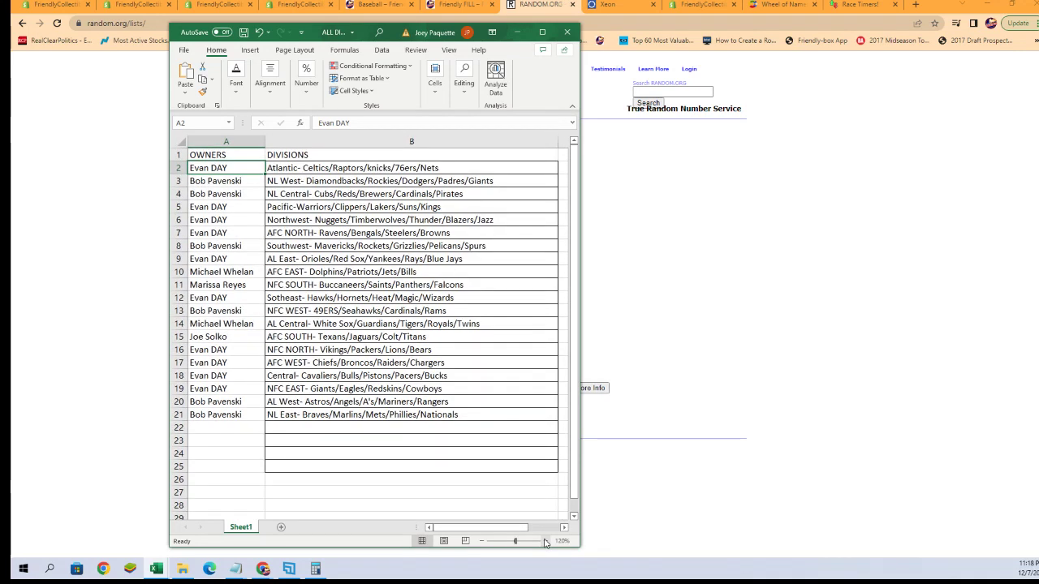
left_click(546, 541)
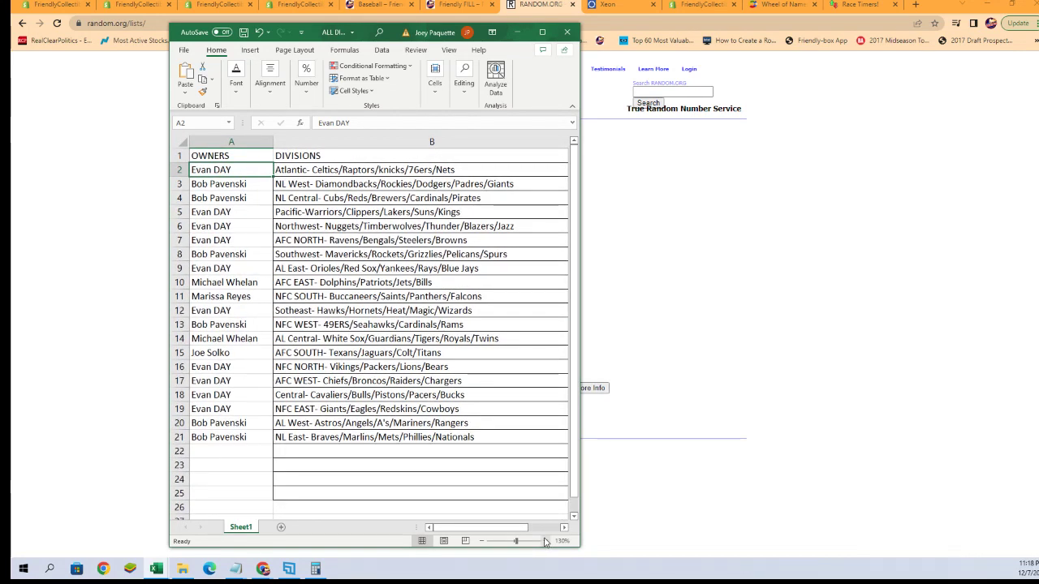